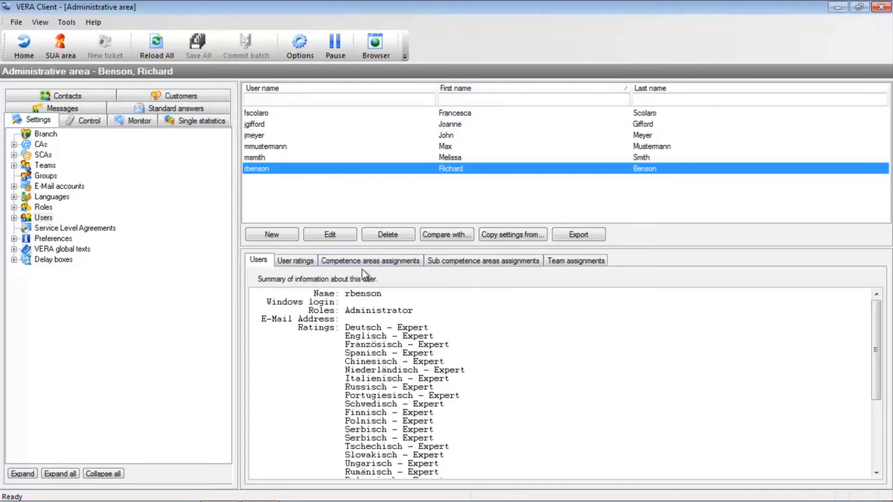
Start a new user and enter the person's first and last name.
click(283, 234)
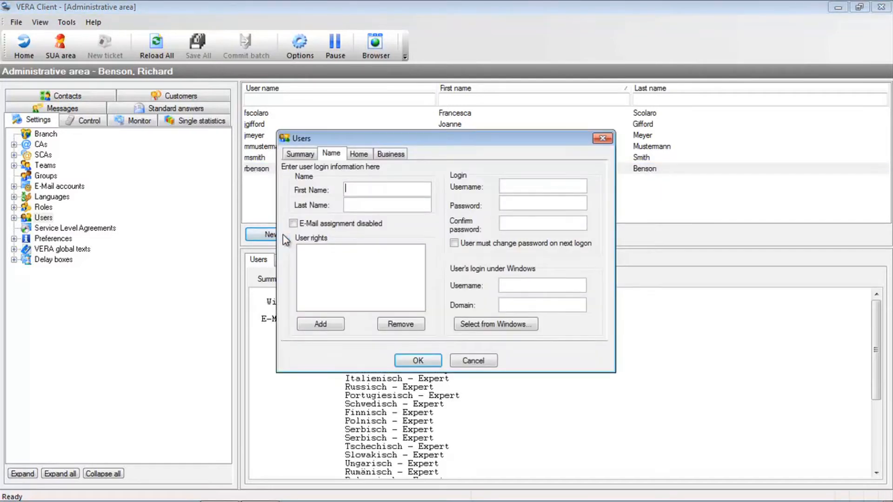
click(301, 155)
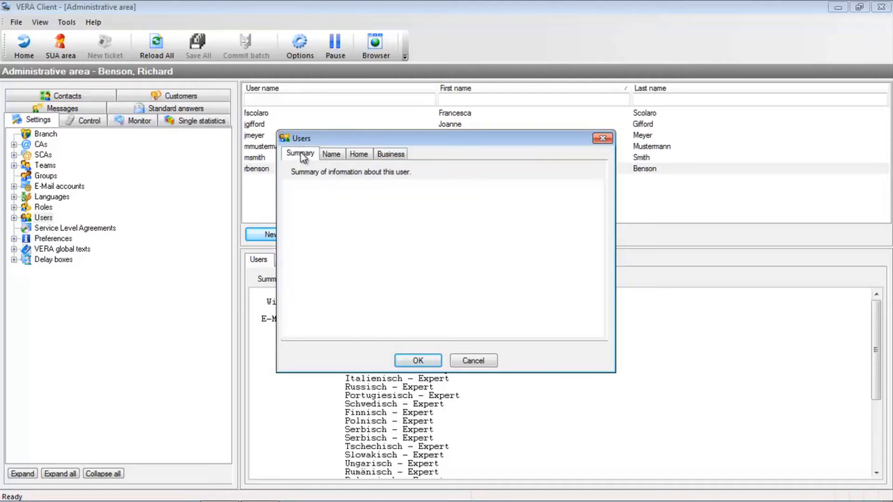
click(332, 154)
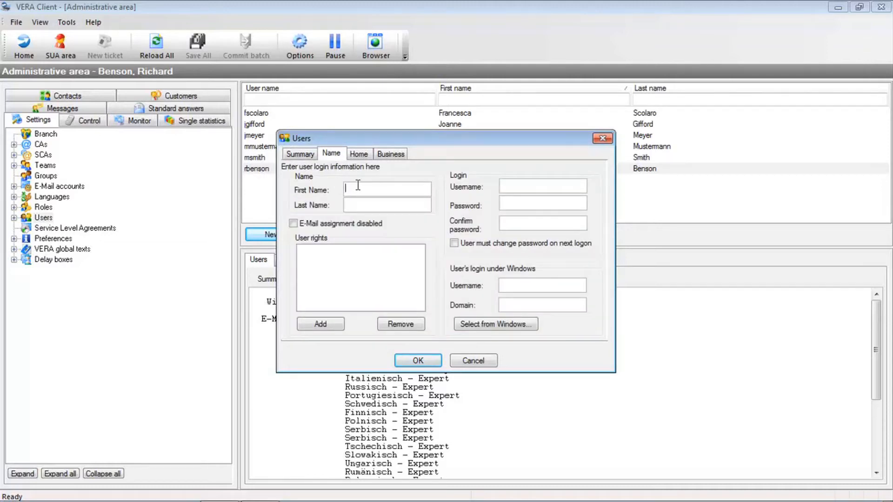
Enter the login username and a confirmed password, requiring a password change at next logon.
click(517, 184)
key(Tab)
text(*******)
key(Tab)
text(*******)
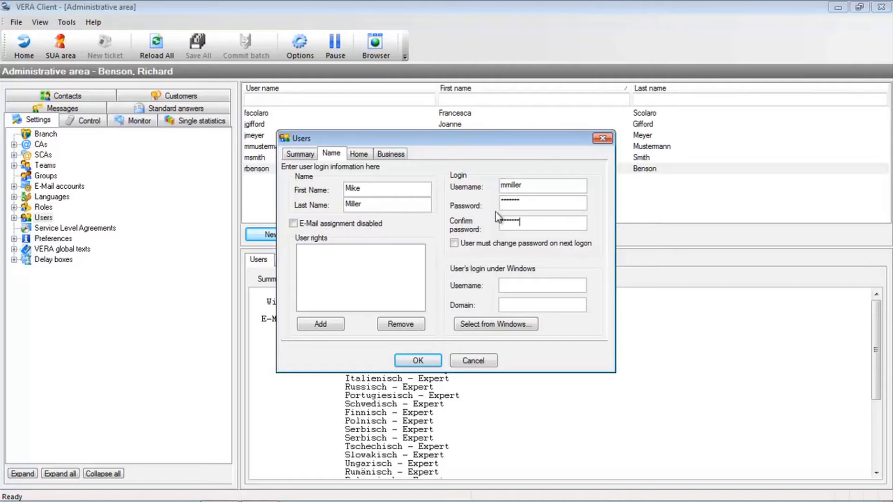
click(485, 249)
Add the Administrator right to the new user's rights.
click(320, 324)
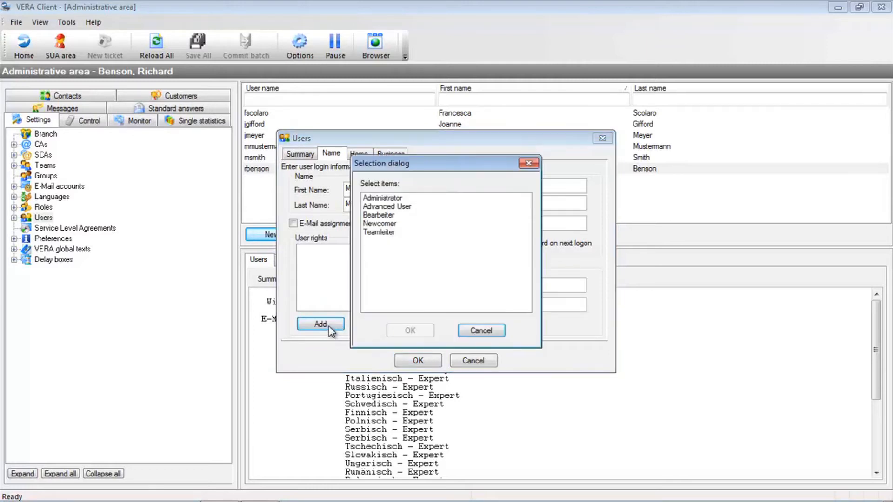
click(388, 199)
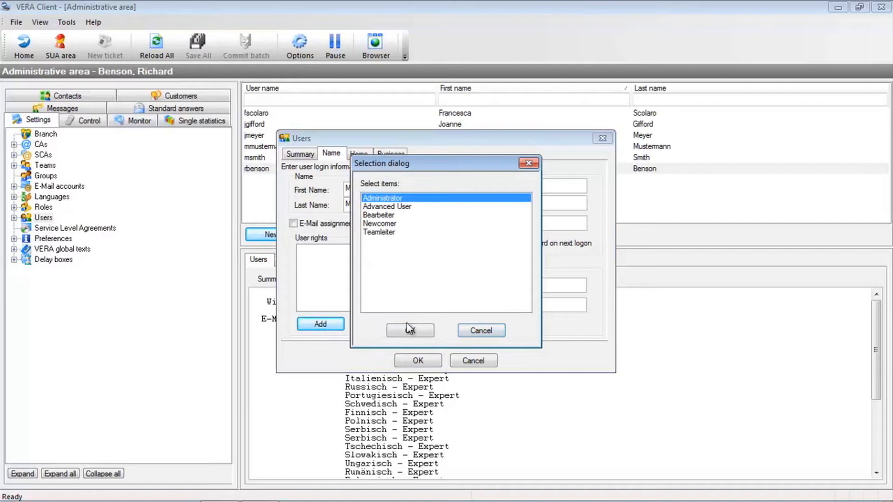
click(410, 331)
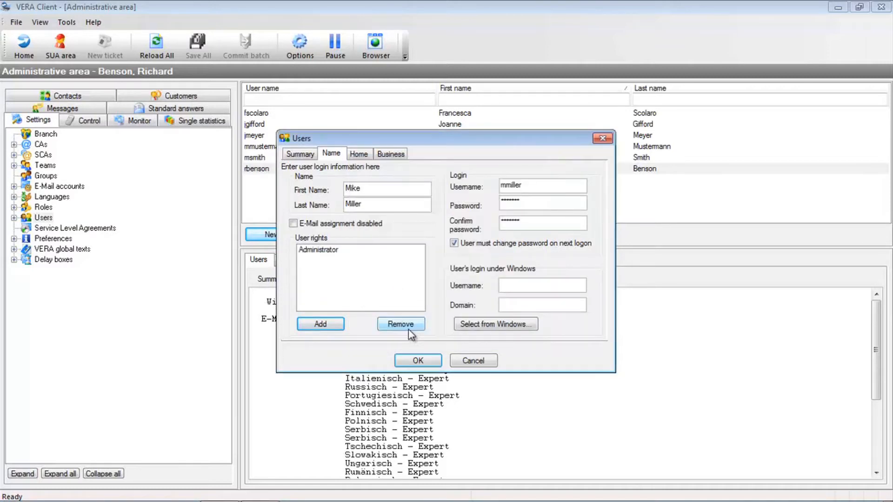
Check the Windows login username and domain fields, then view the empty home address page.
click(511, 286)
click(512, 303)
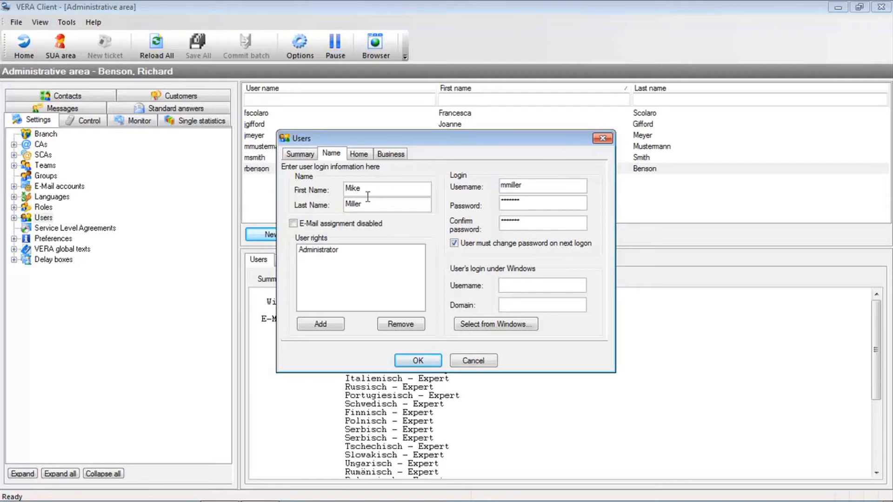
click(367, 153)
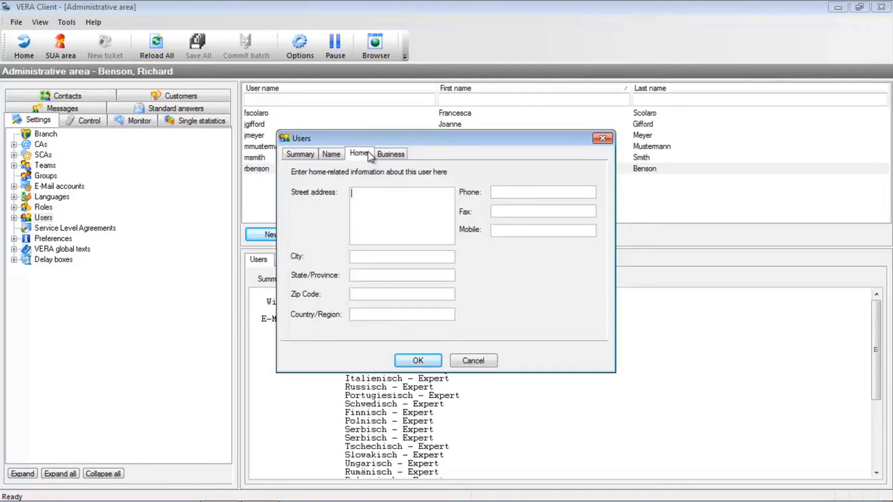
Check the business phone and fax fields, then save the new Administrator user.
click(398, 155)
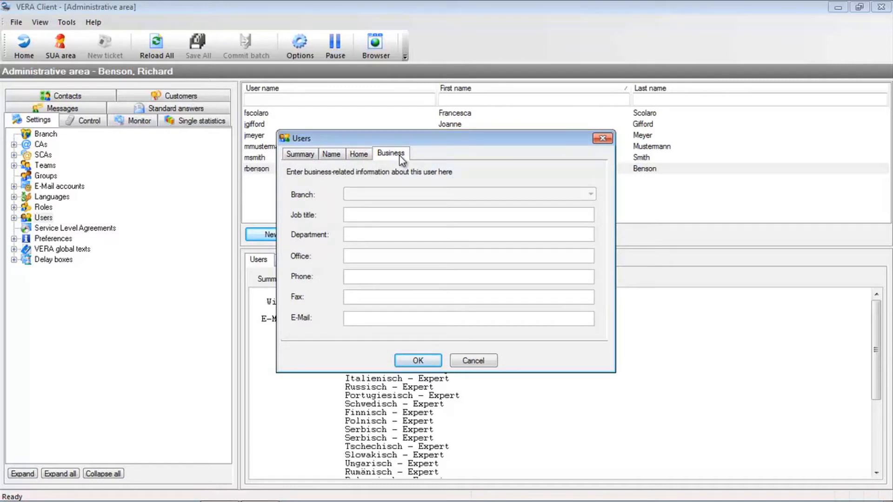
click(403, 276)
click(399, 302)
click(411, 361)
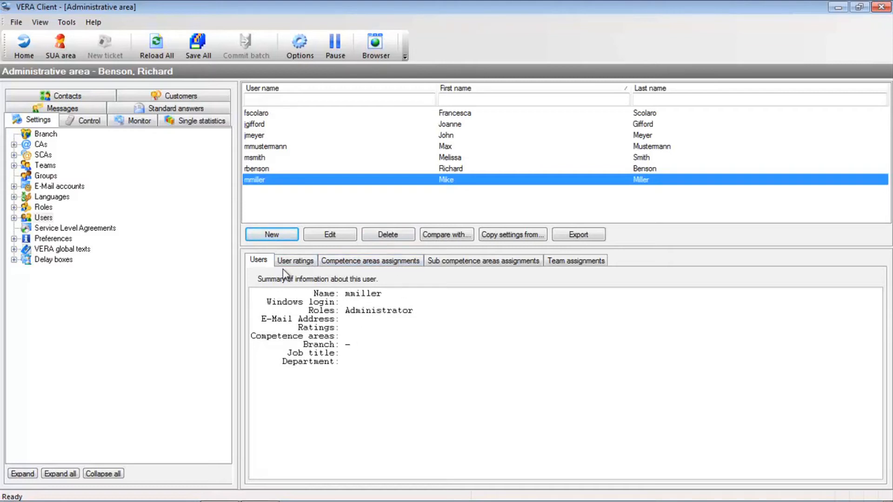
click(295, 261)
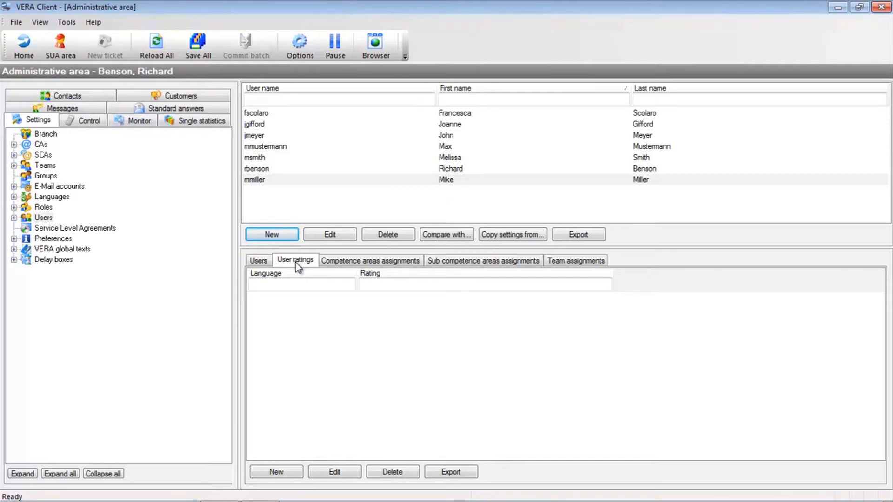
Browse the new user's empty competence area, sub competence area and team assignment tabs.
click(367, 261)
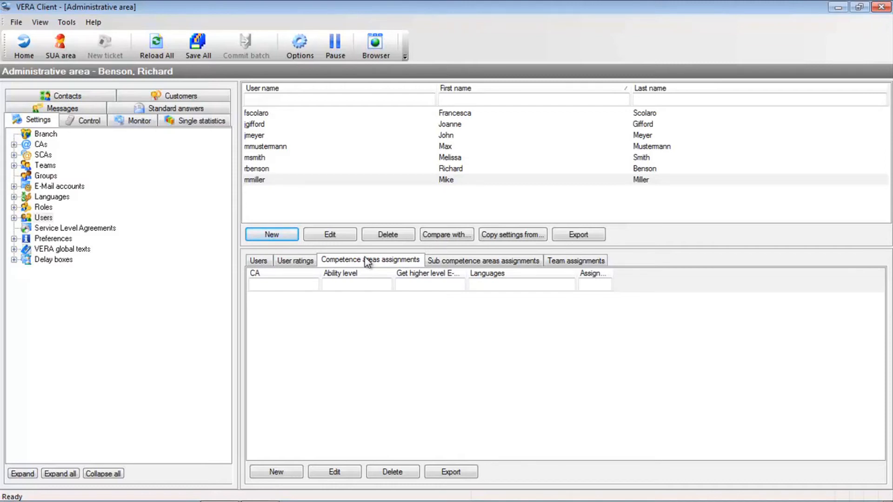
click(444, 259)
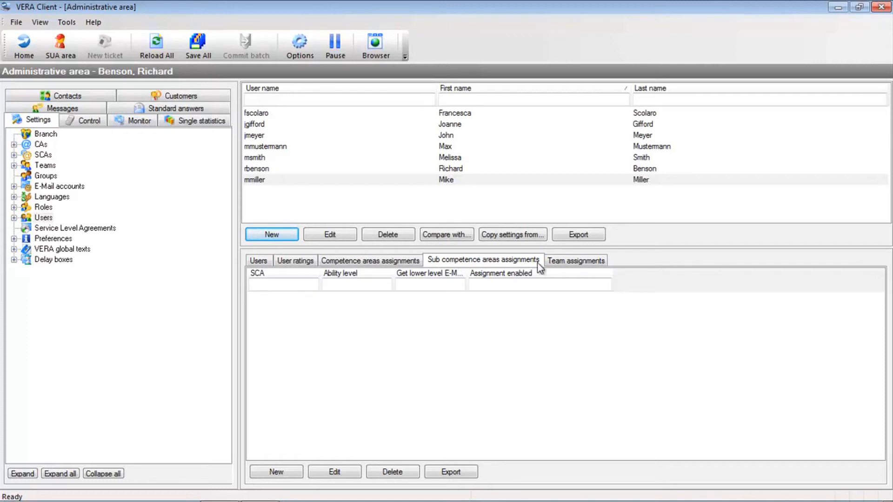
click(562, 261)
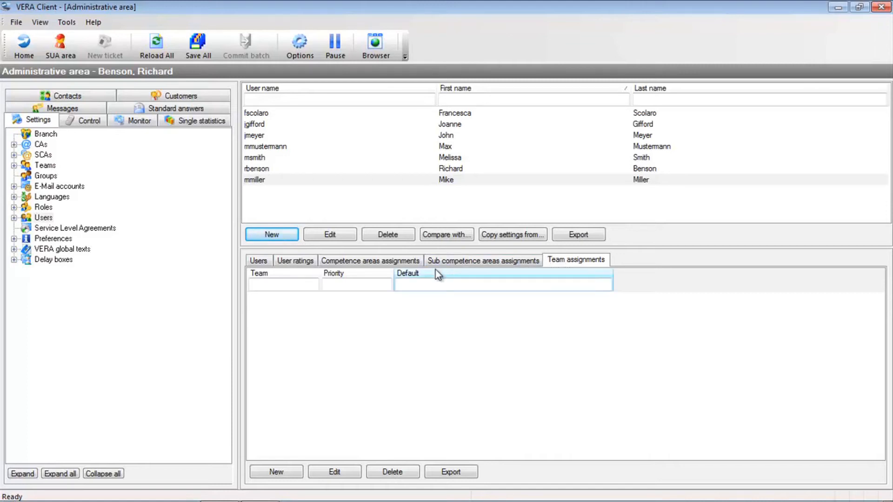
click(402, 261)
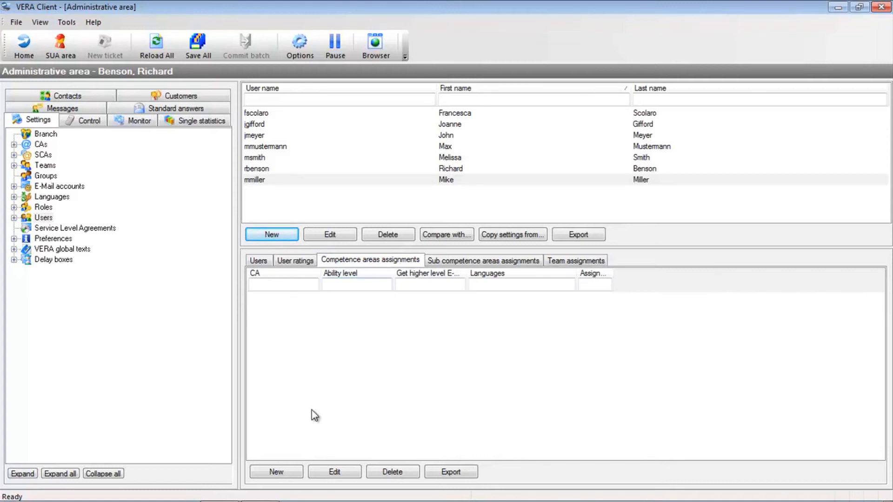
click(280, 473)
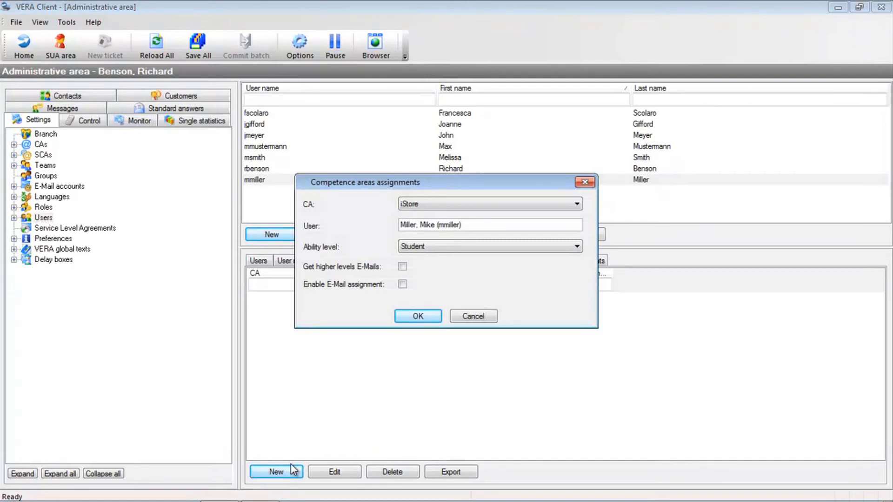
Assign the iStore-Tickets competence area to the new user at ability level Perfect.
click(486, 203)
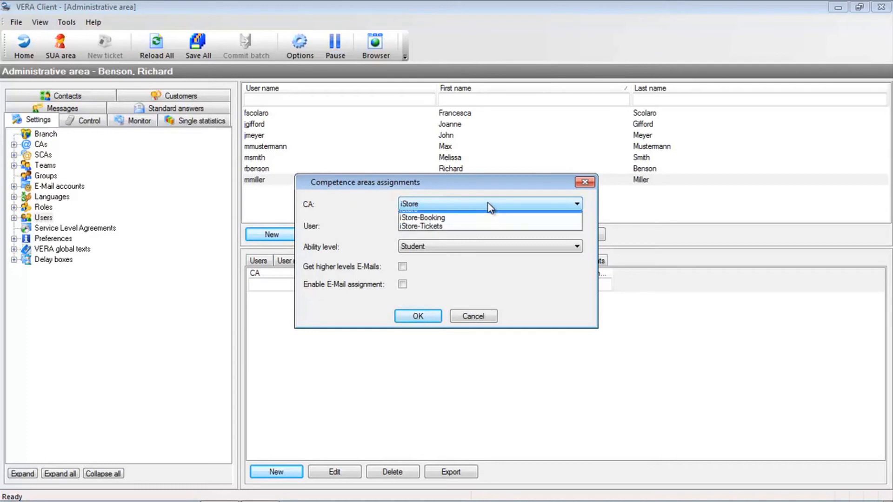
click(478, 232)
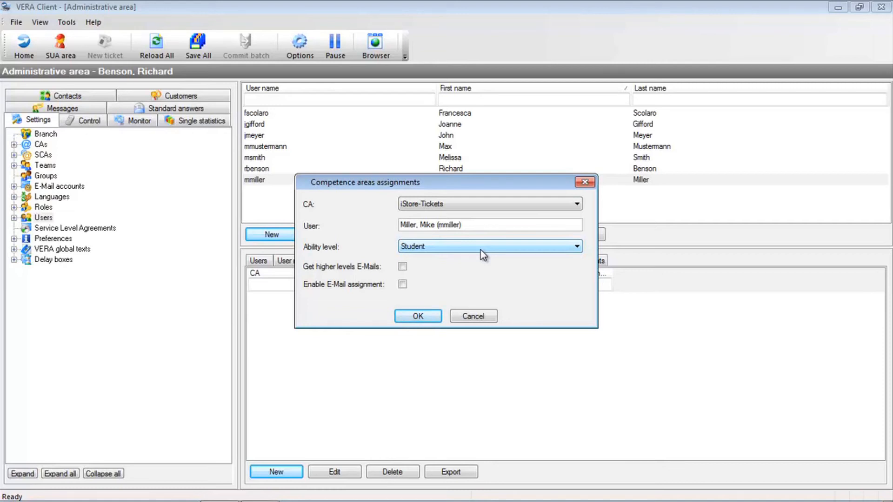
click(483, 246)
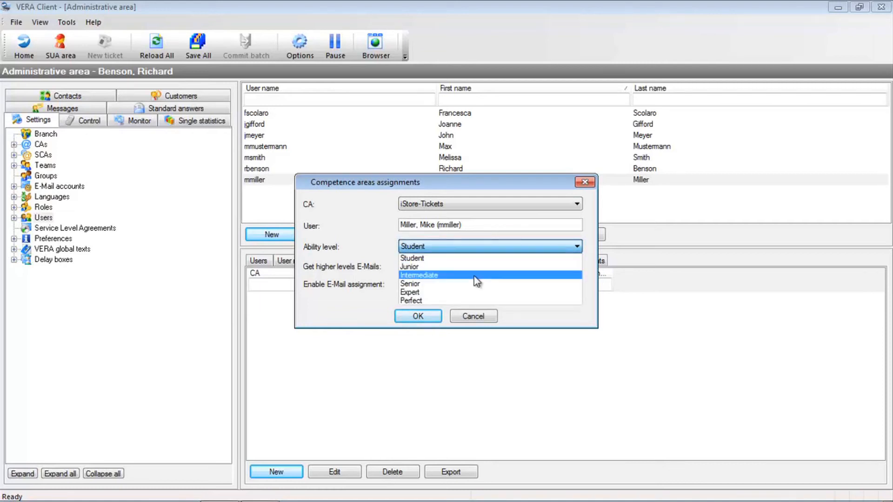
click(467, 300)
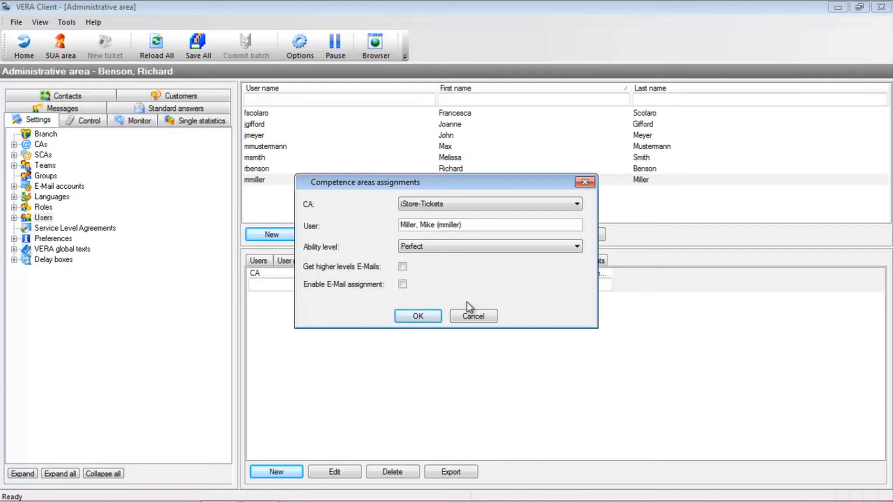
click(418, 317)
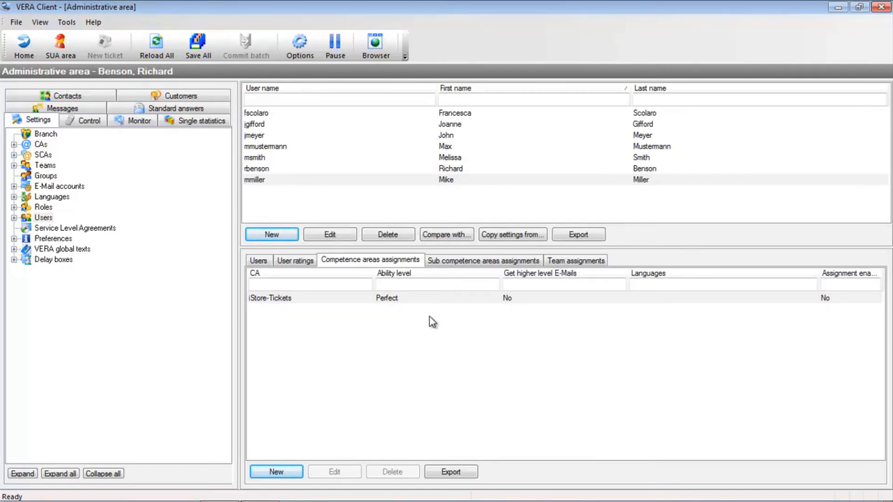
click(274, 135)
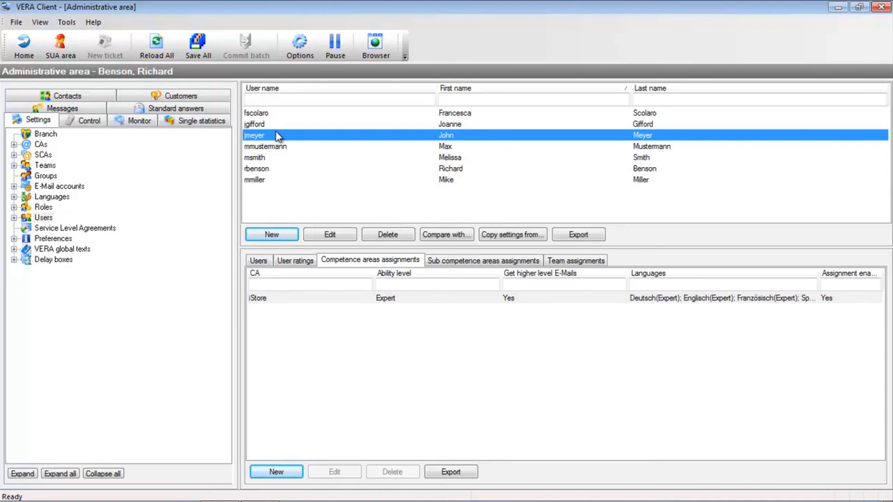
Compare an existing user's sub competence areas and teams with the new user's empty team assignments.
click(453, 263)
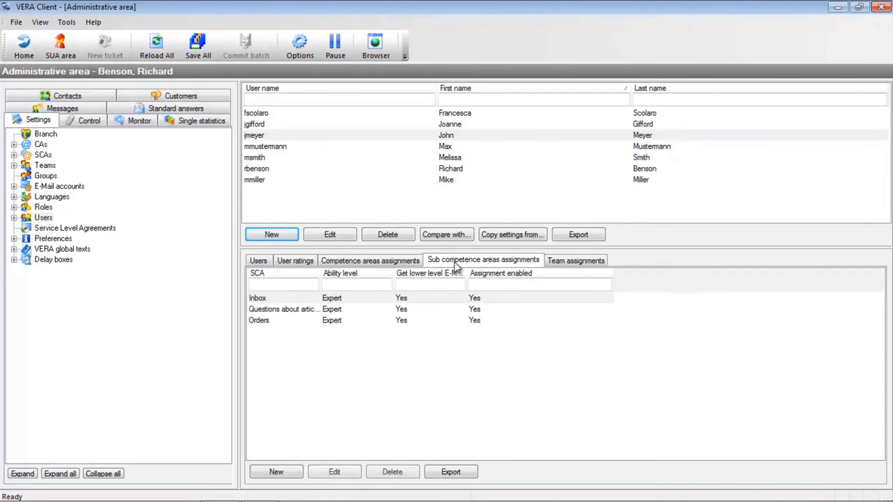
click(570, 262)
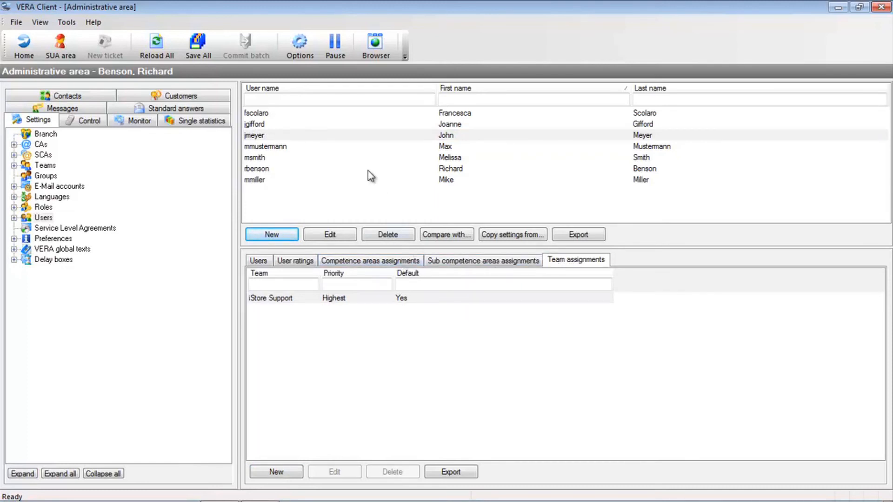
click(273, 181)
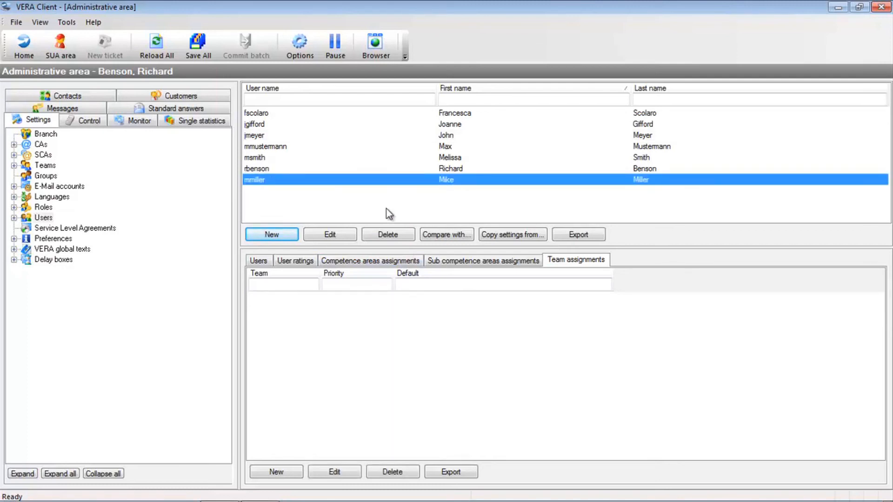
click(511, 239)
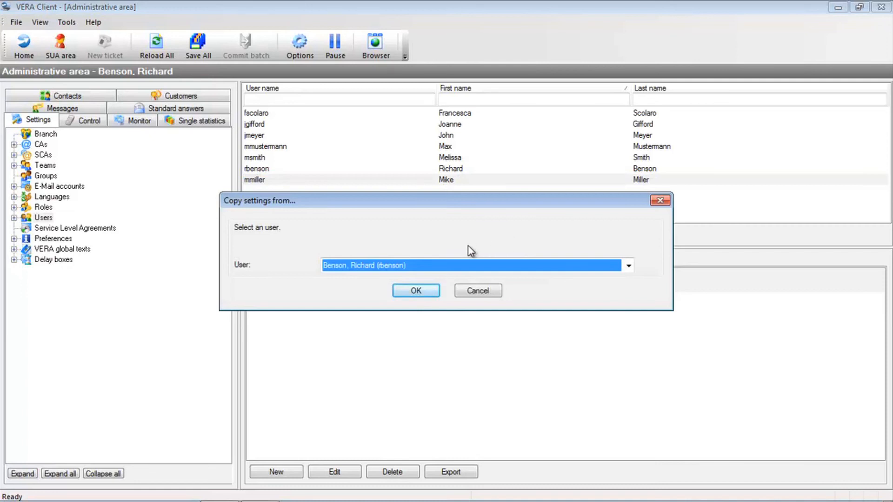
Copy the existing colleague's settings to the new user and review the copied competence areas and language ratings.
click(459, 268)
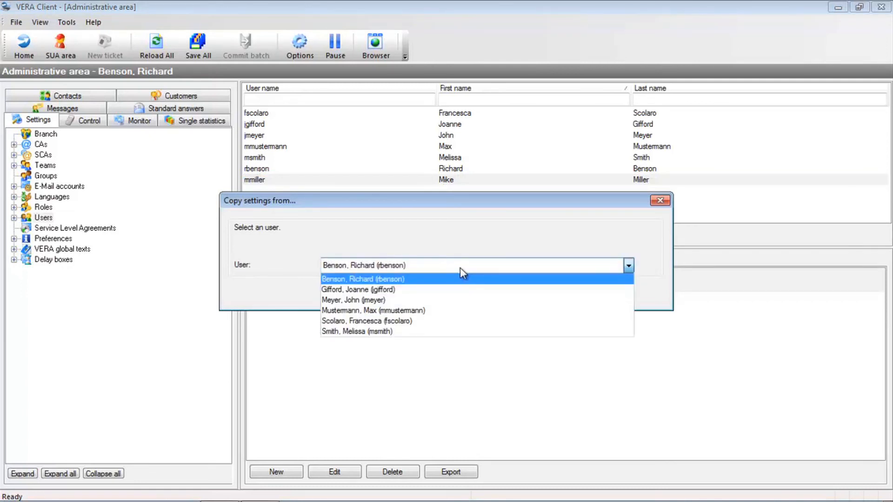
click(450, 301)
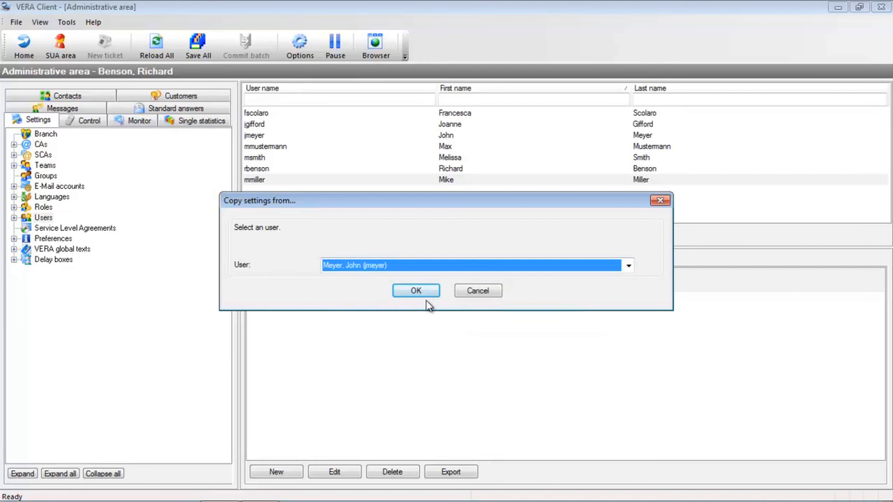
click(425, 291)
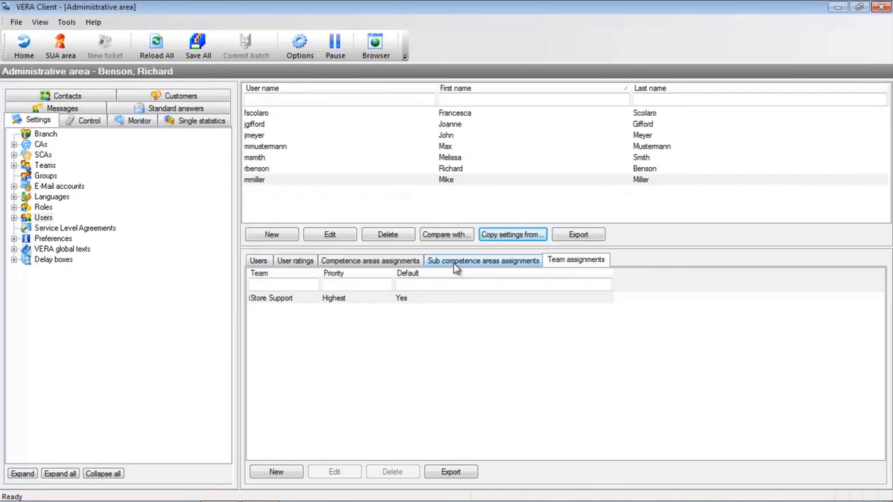
click(457, 263)
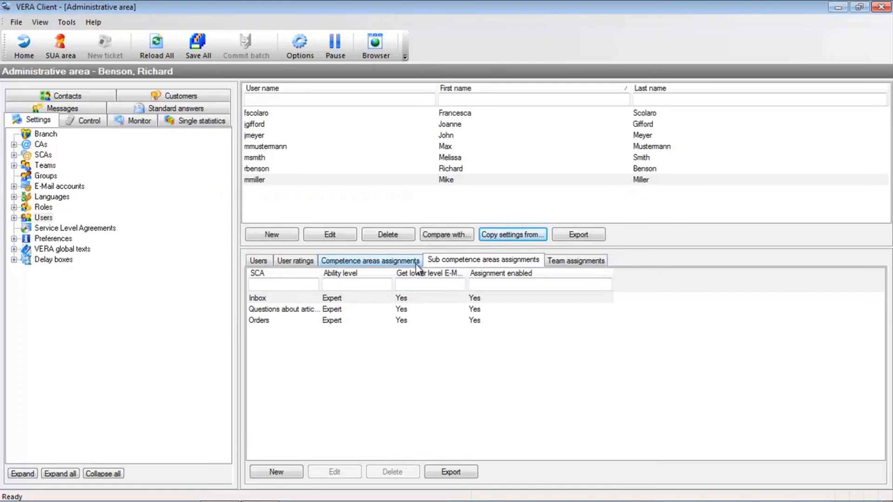
click(389, 265)
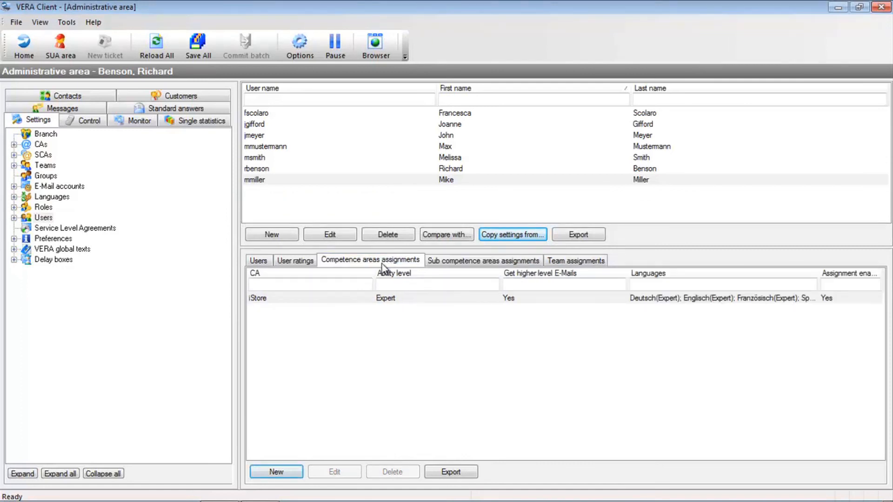
click(287, 264)
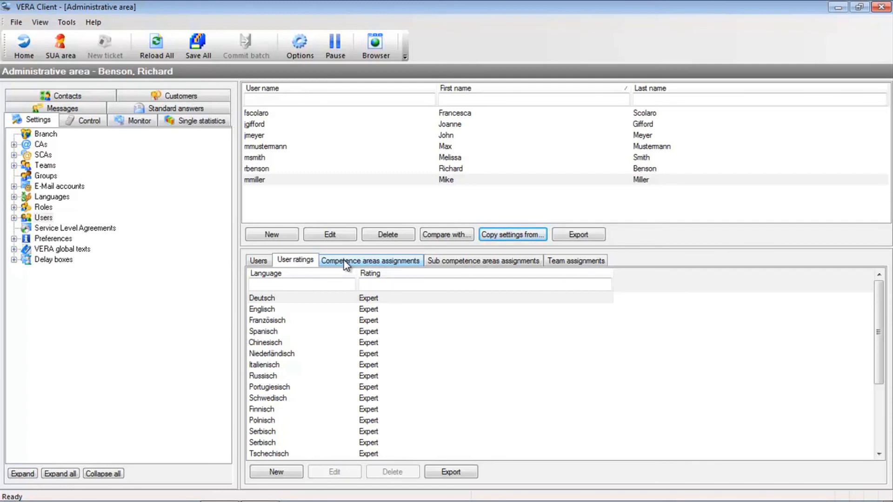
click(66, 265)
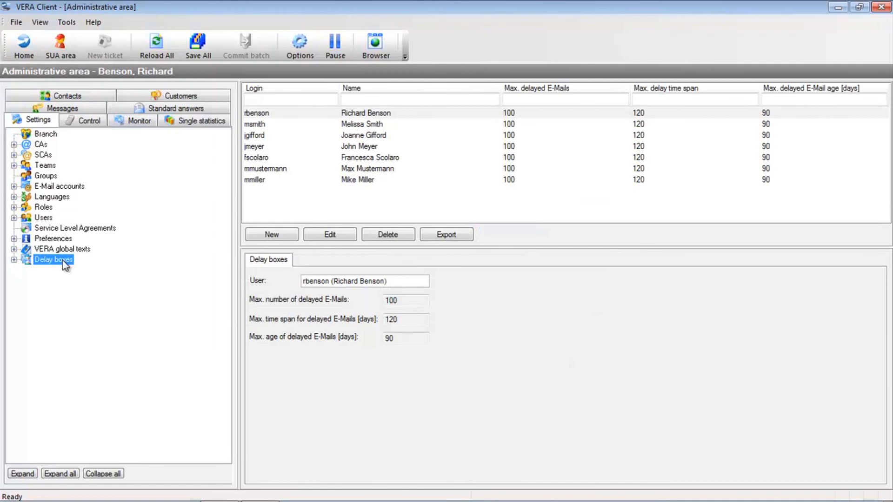
Review the new user's delay box limits: 100 e-mails, 120-day span, 90-day maximum age.
click(277, 180)
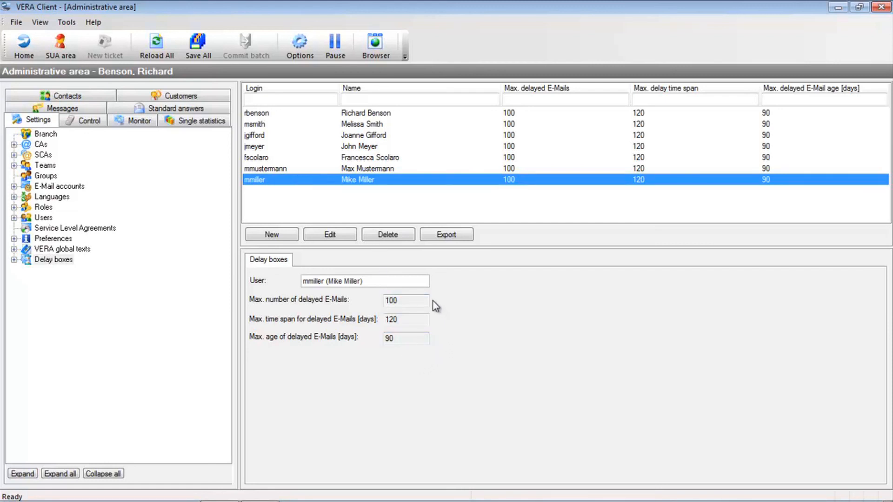
click(416, 300)
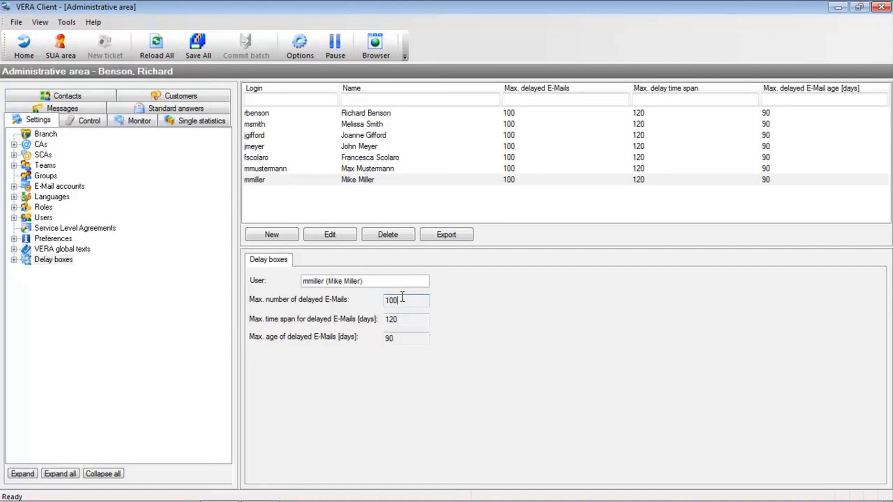
click(408, 320)
click(411, 338)
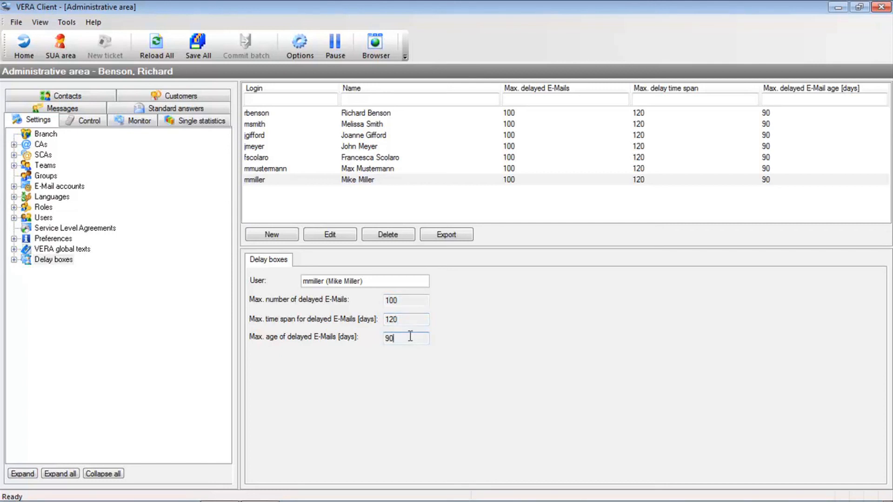